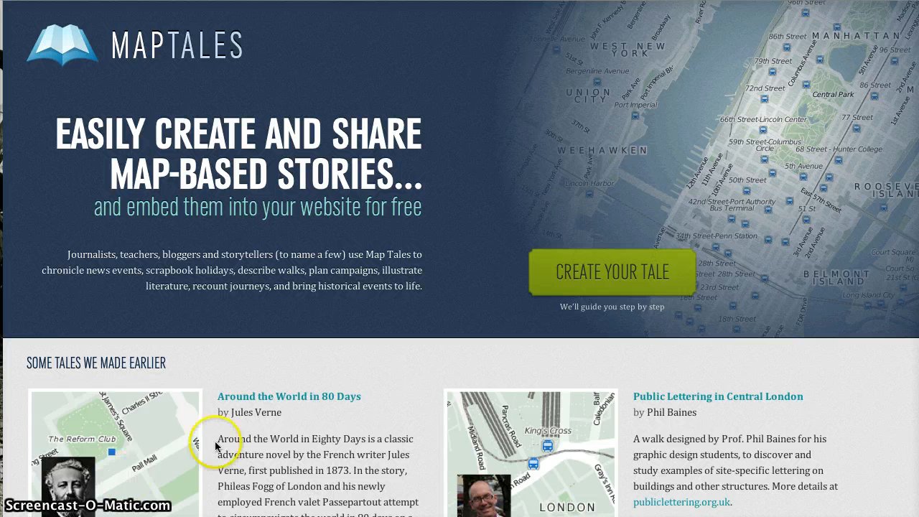
Start a new tale titled "The Beginning and Battles of the American Revolutionary War" and enter the author's first name
left_click(567, 273)
left_click(596, 275)
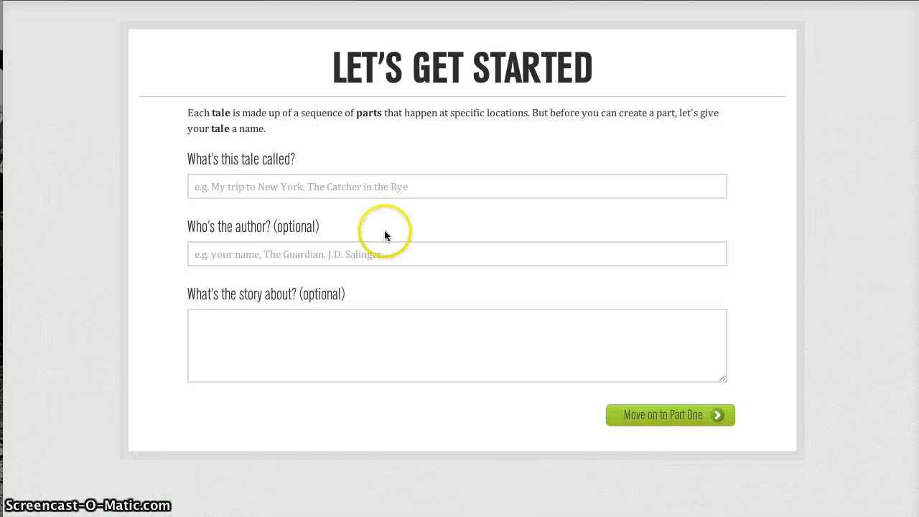
left_click(343, 191)
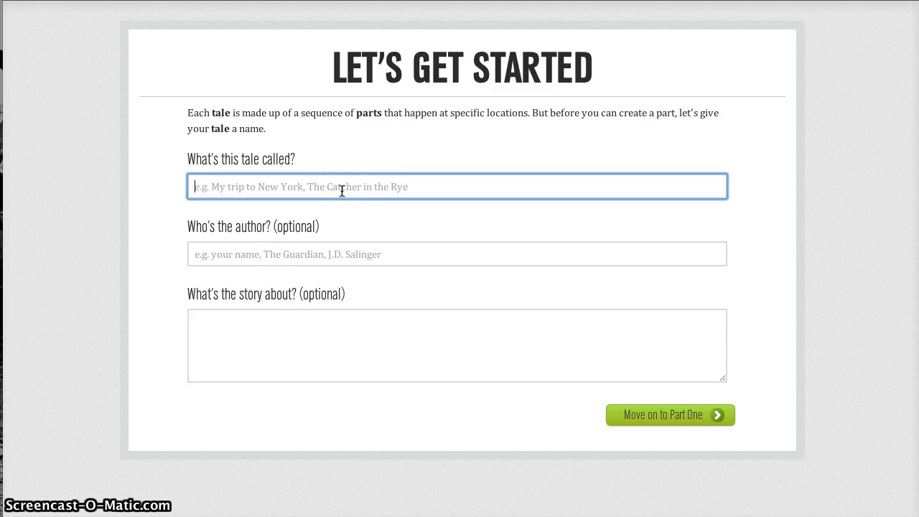
type("The Beginn")
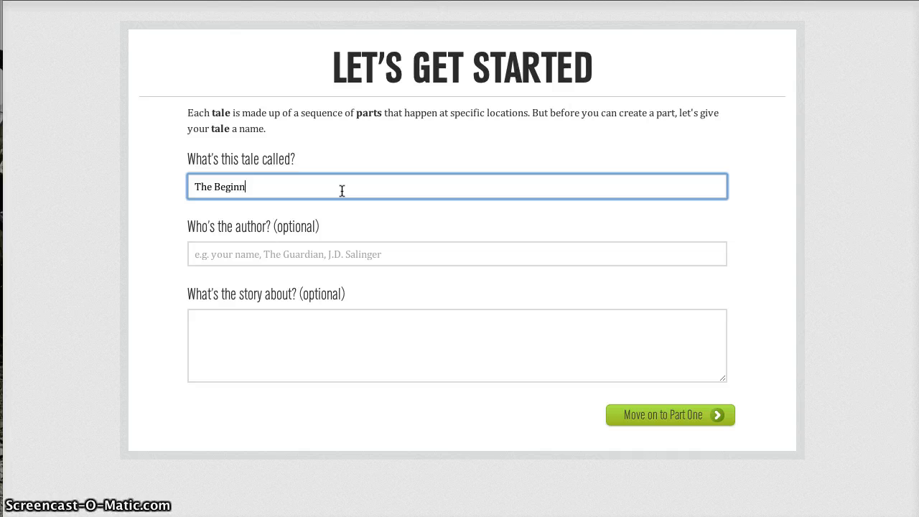
type("ing and ba")
key("BackSpace")
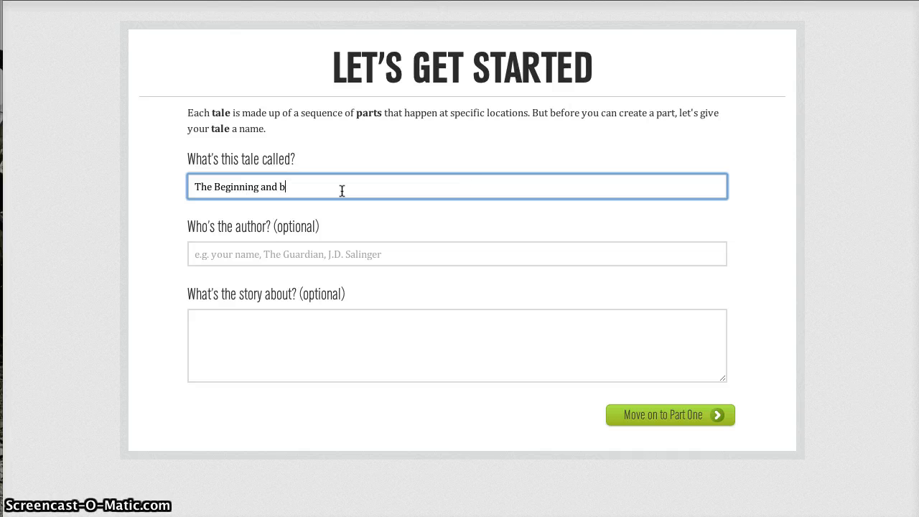
key("BackSpace")
type("Battles of ")
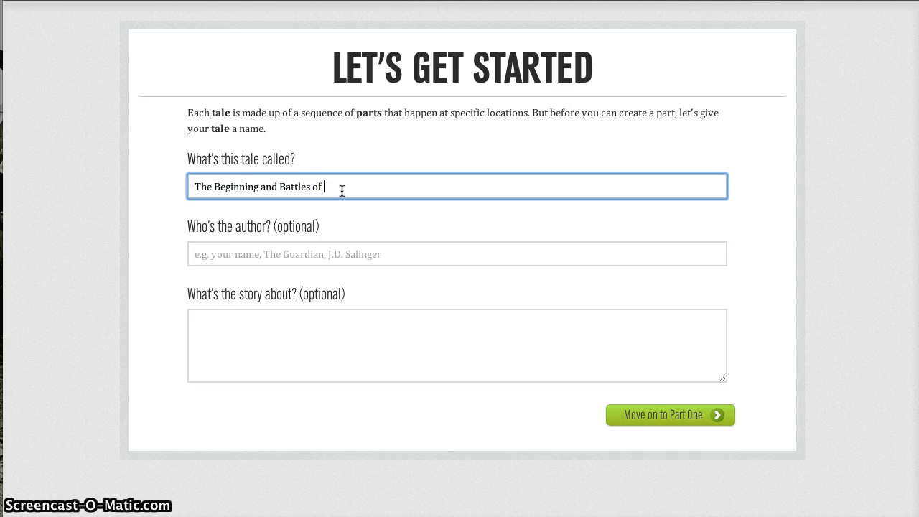
type("the American Revolutionary War")
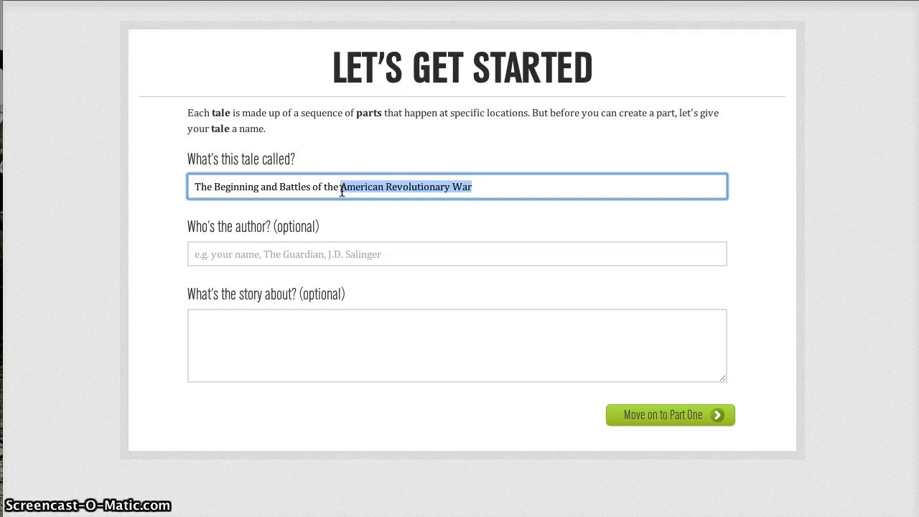
key("Tab")
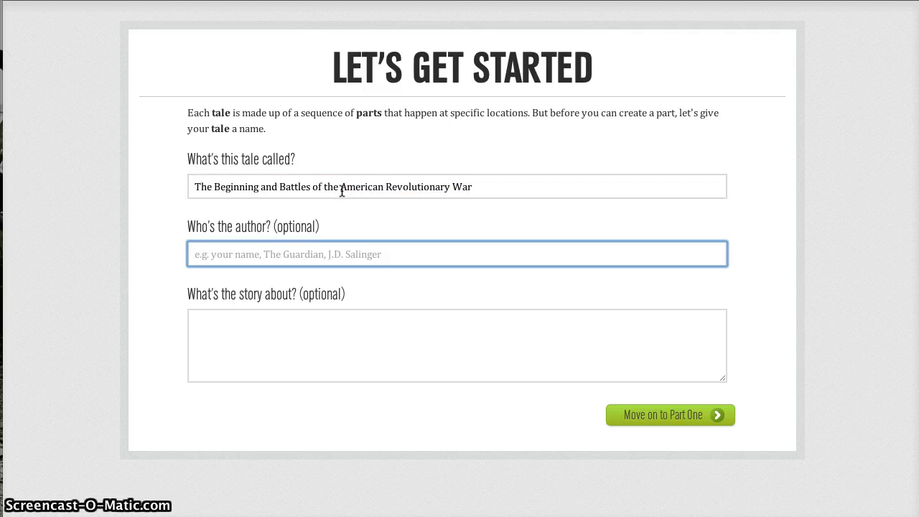
type("Laura")
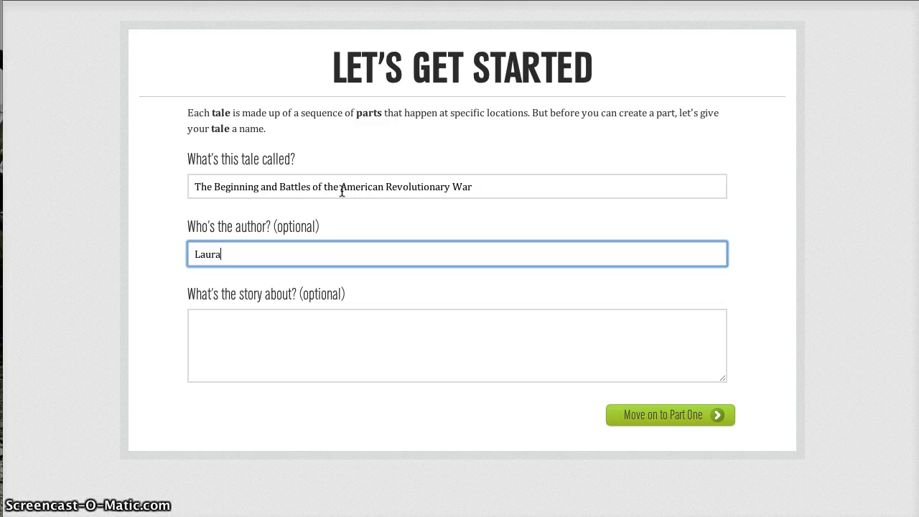
Begin the story description with "This Map Tales is about several events leading up to the Revolutionary War. It"
key("Tab")
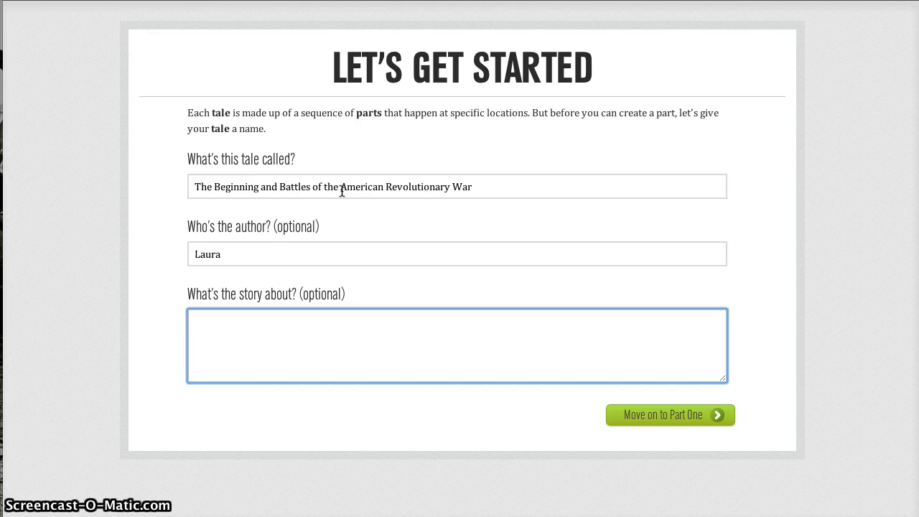
type("THis")
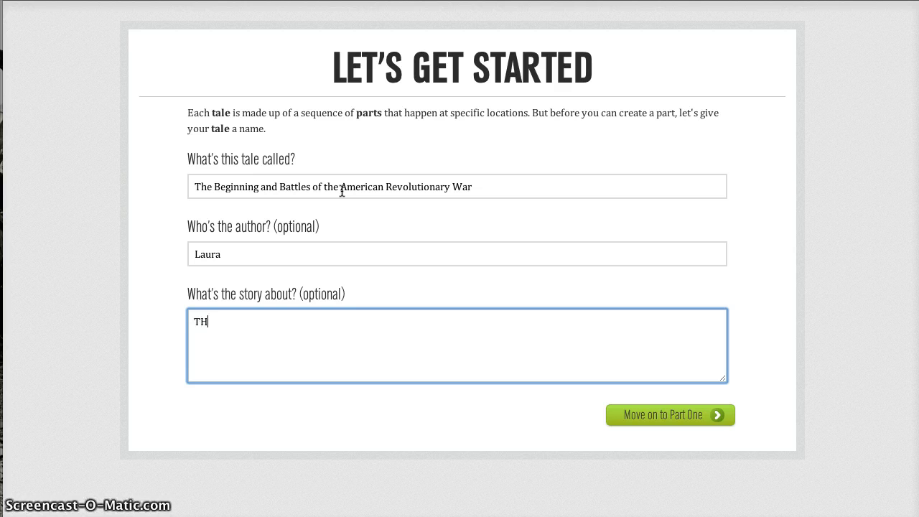
key("BackSpace")
key("BackSpace")
key("BackSpace")
type("his ma")
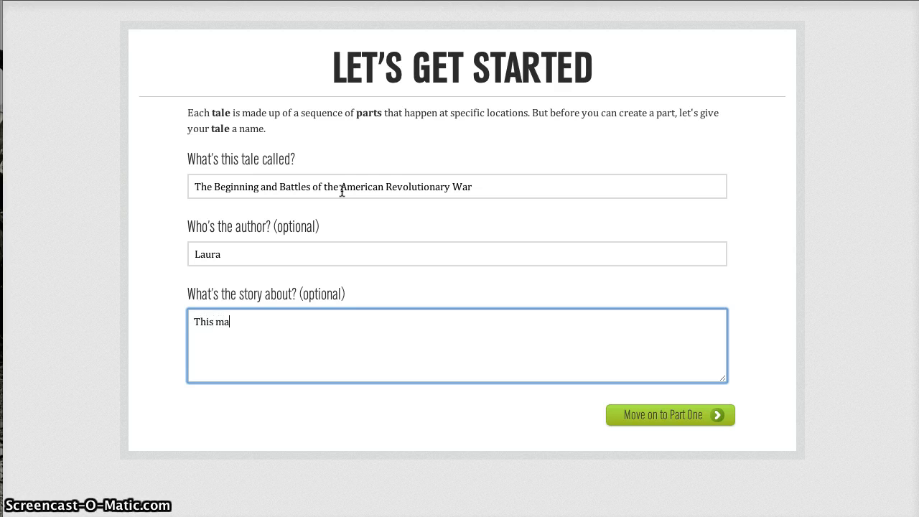
key("BackSpace")
key("BackSpace")
type("Map Tales is about seve")
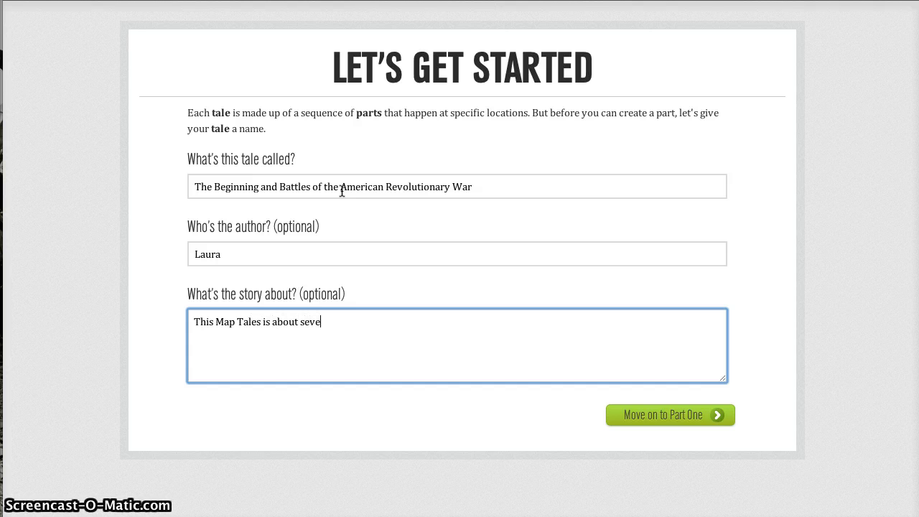
type("ral events lead")
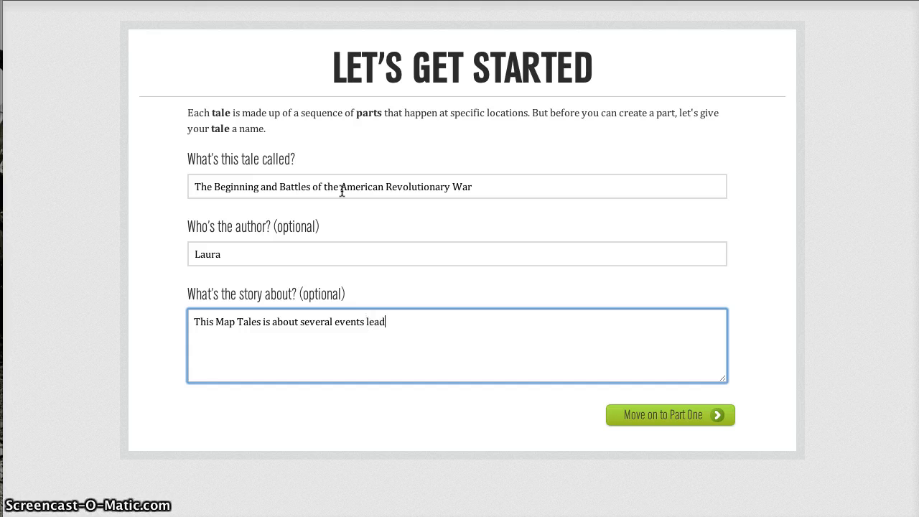
type("ing up to the Re")
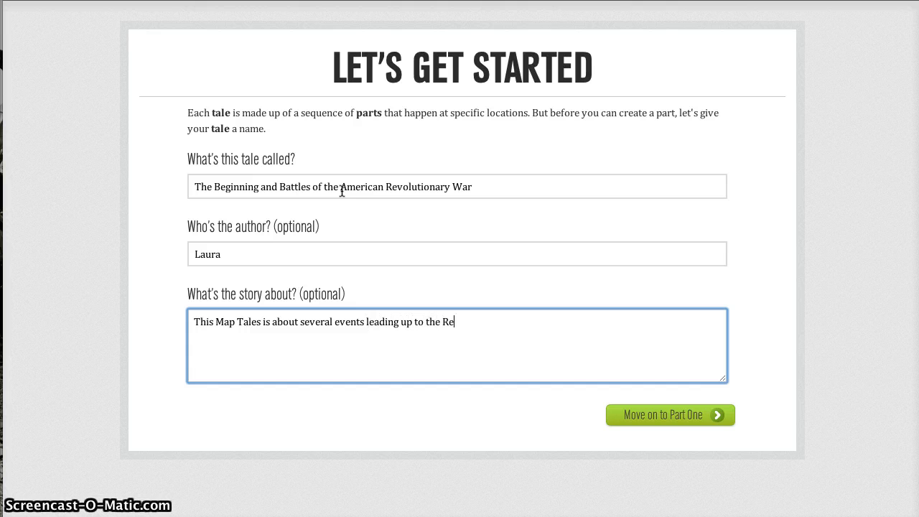
type("volutionary ")
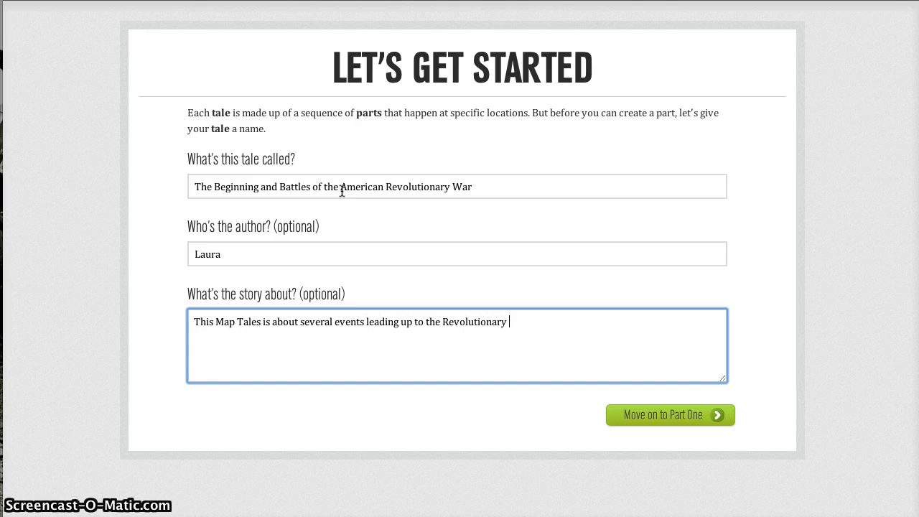
type("War. It")
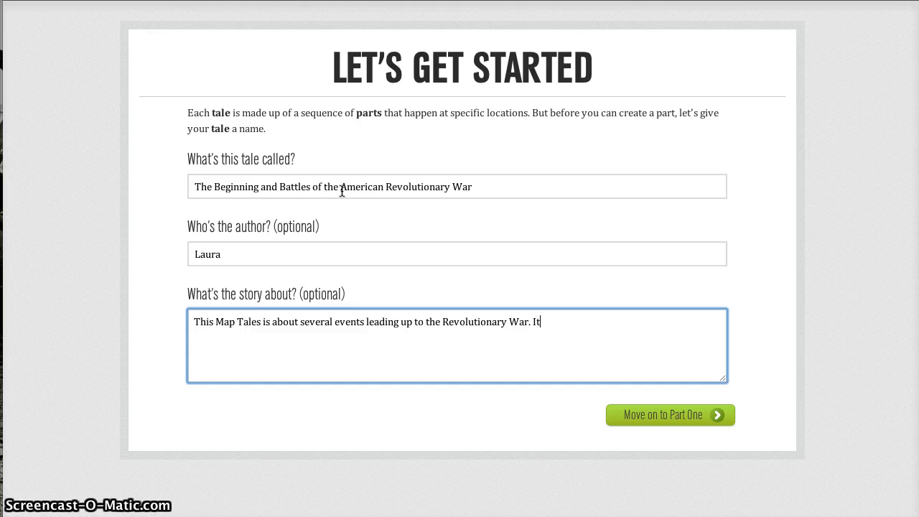
Complete the description's second sentence as "It will also cover several of the important battles during the Revolutionary War." and move on to the tale's parts
type(" will als")
key("BackSpace")
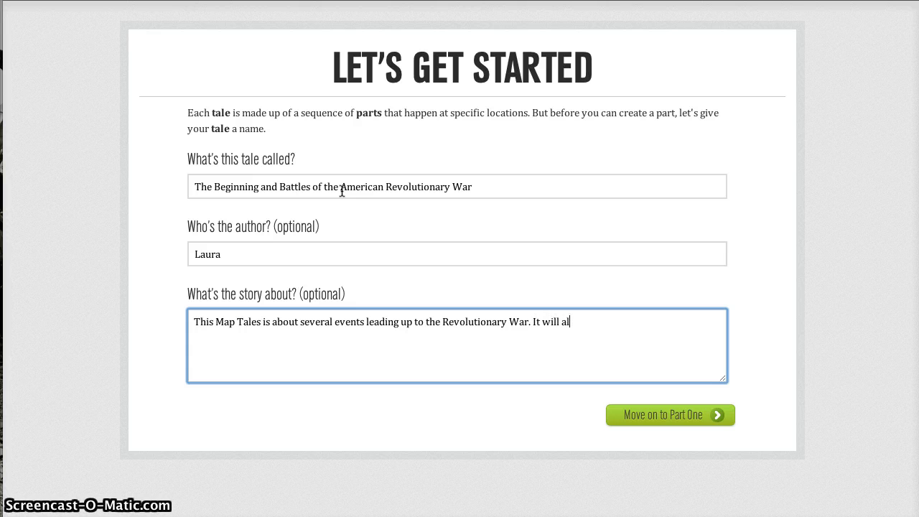
type("so cover se")
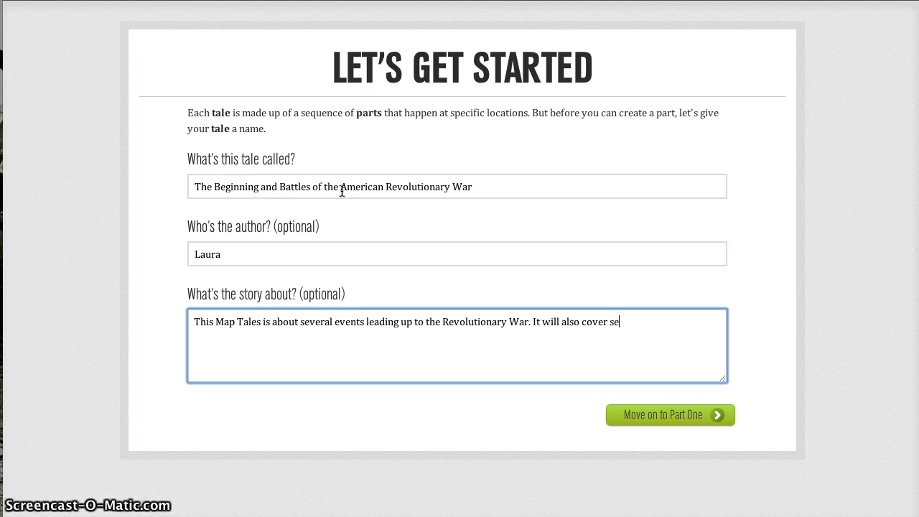
type("veral of the impor")
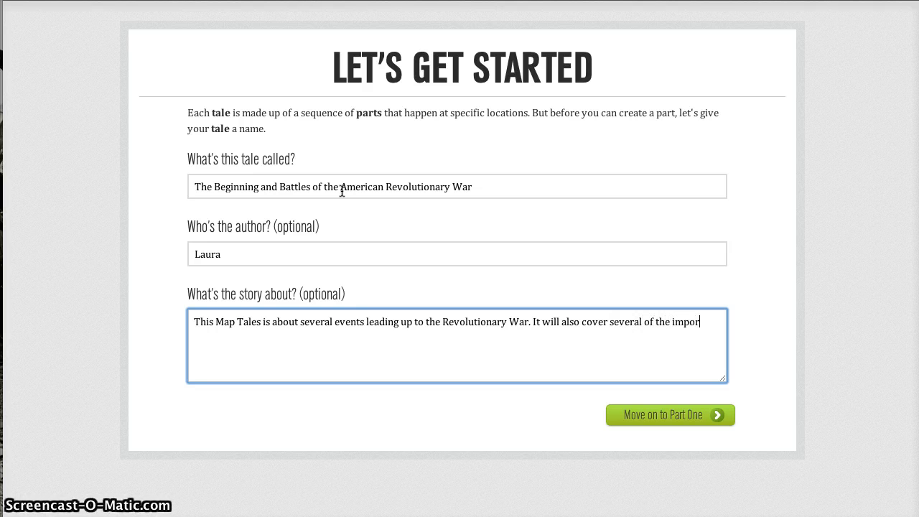
type("tant battles ")
type("durin")
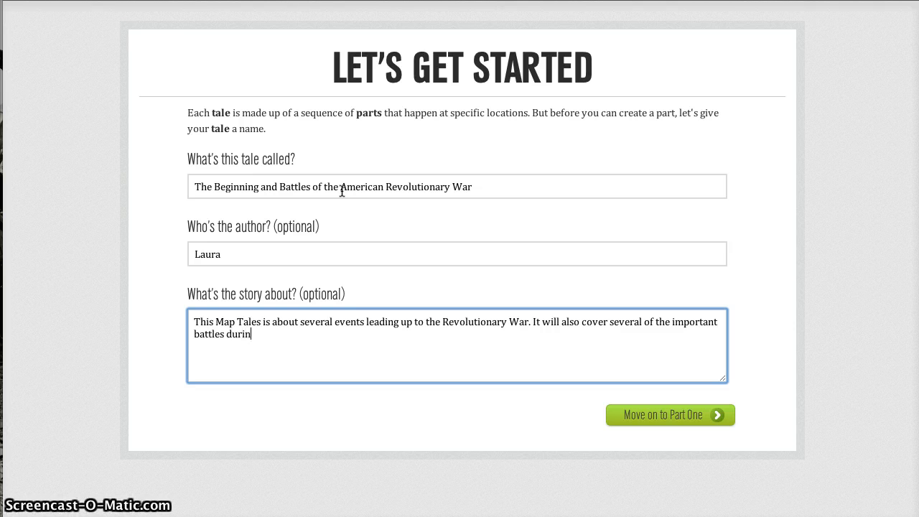
type("g the Revol")
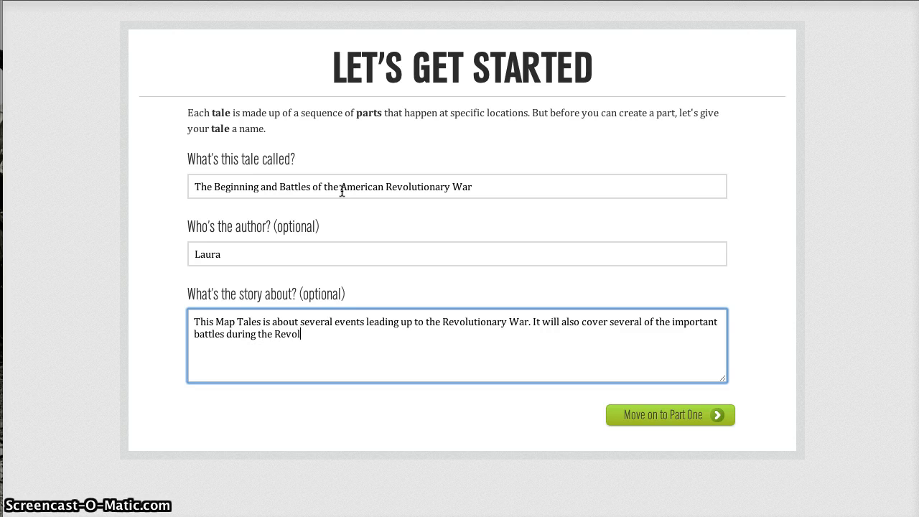
type("utionary War.")
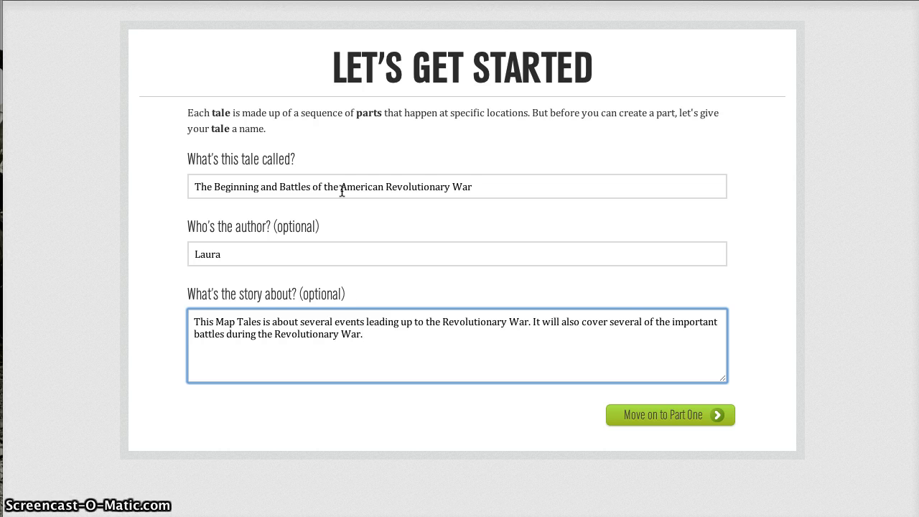
left_click(440, 188)
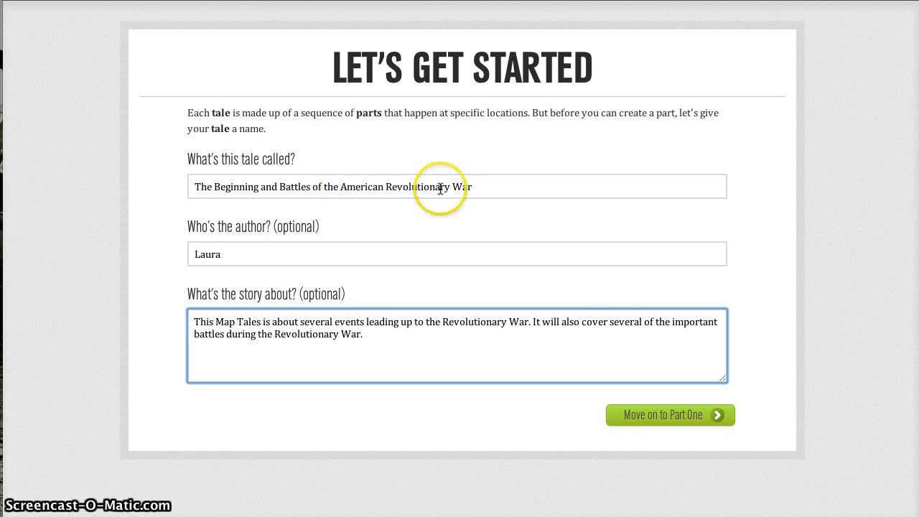
left_click(665, 418)
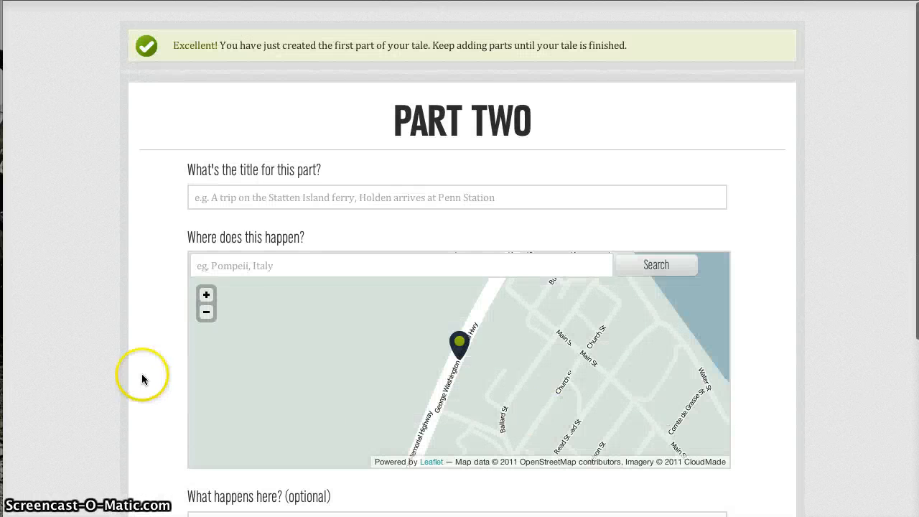
Title Part Two of the tale "Proclamation of 1763"
scroll(134, 392, "down", 5)
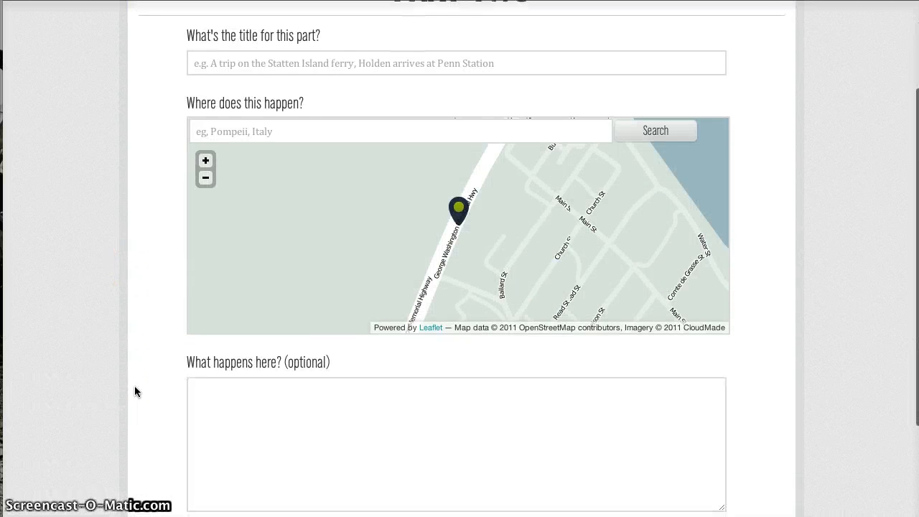
scroll(135, 392, "up", 5)
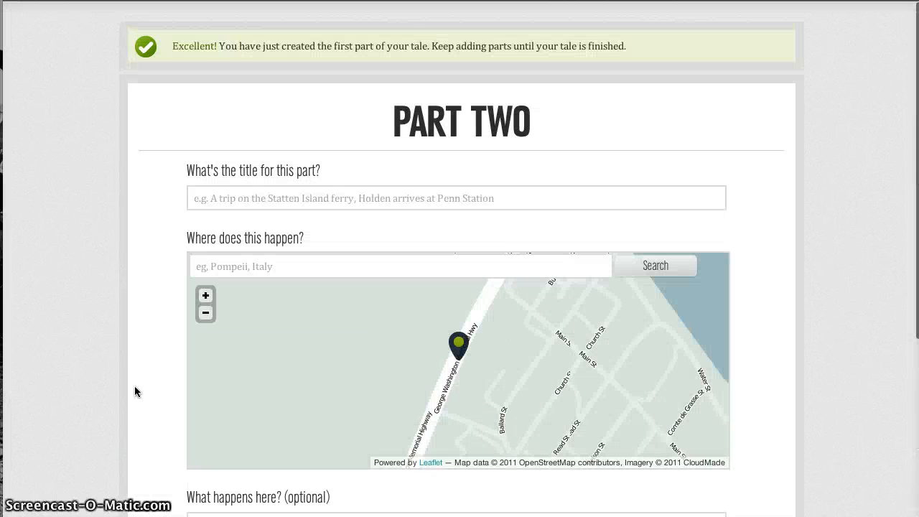
left_click(289, 195)
left_click(294, 195)
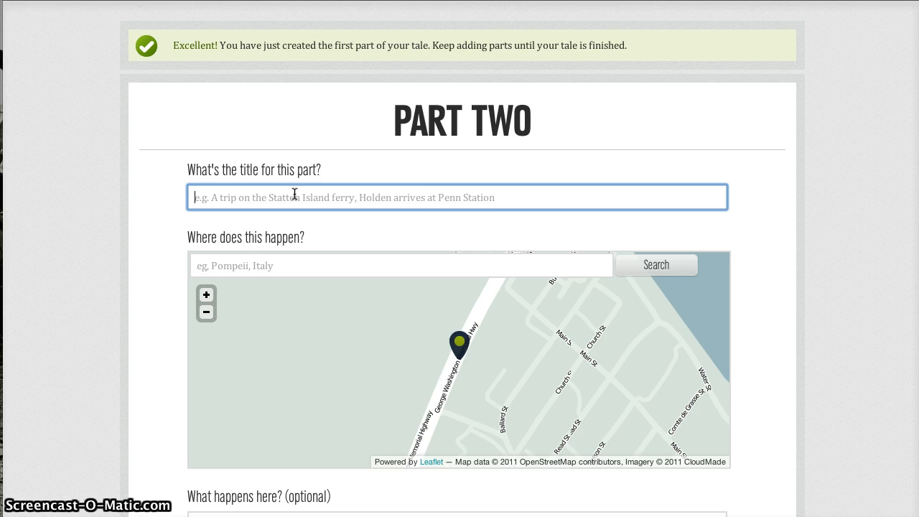
type("Procli")
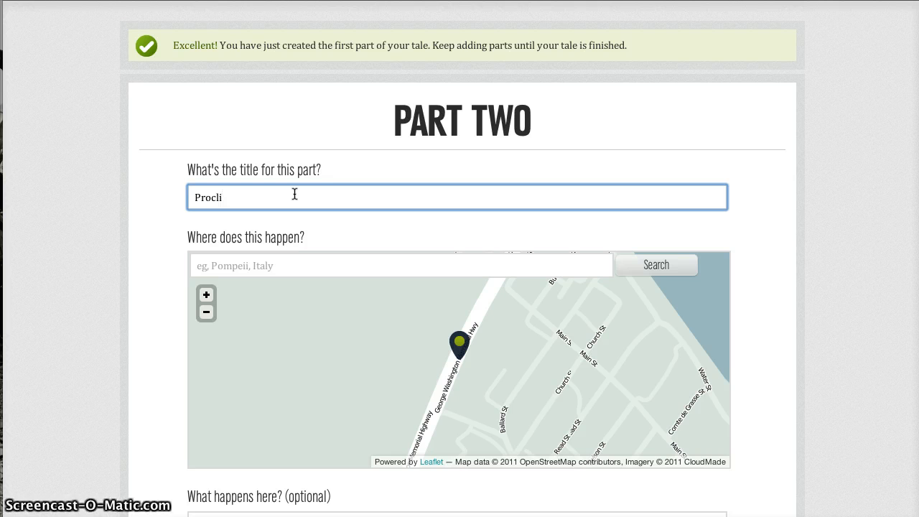
key("BackSpace")
type("amation o")
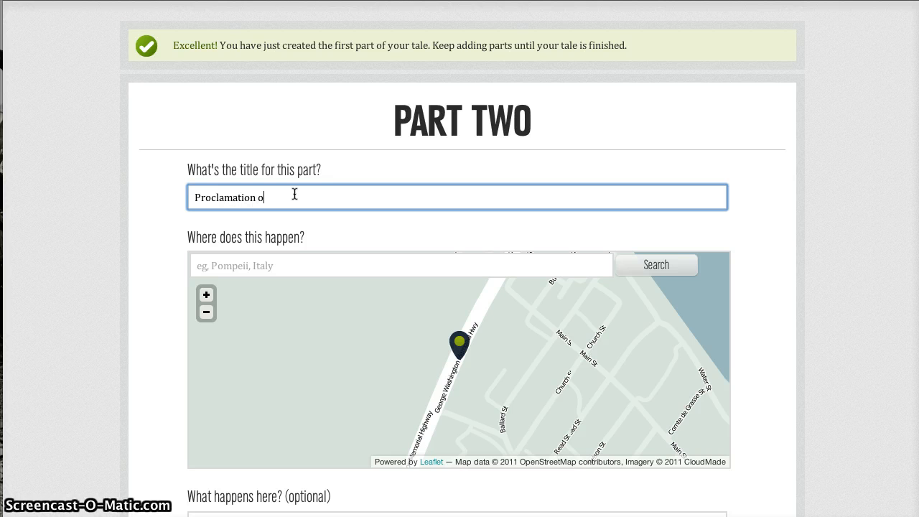
type("f 1763")
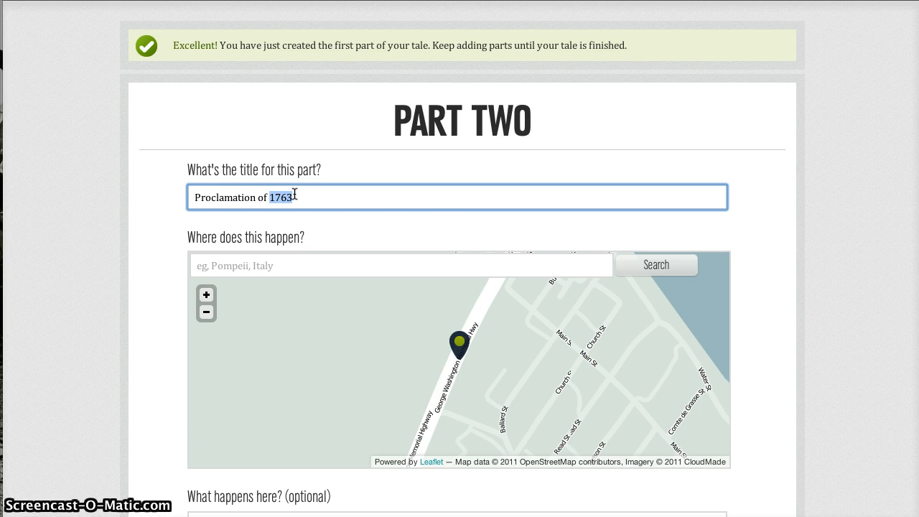
Set the location of Part Two on the map by searching for "Quebec, Montreal"
key("Tab")
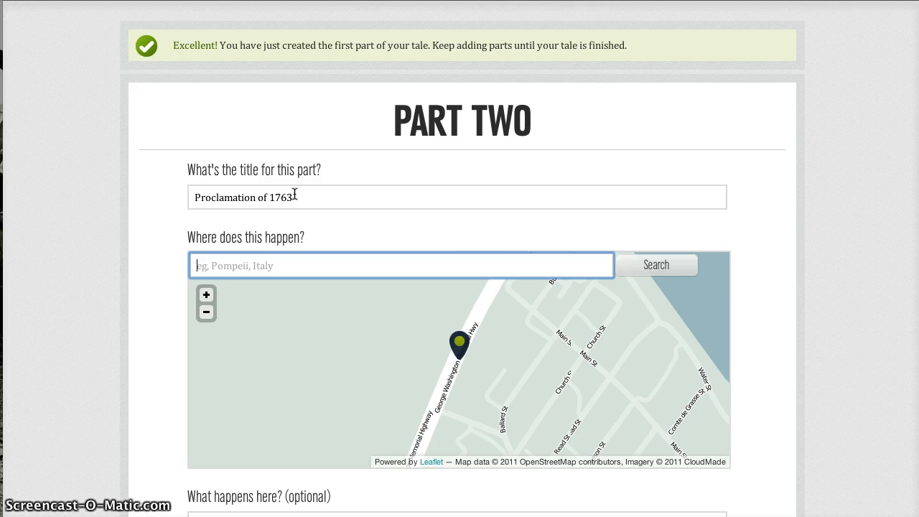
type("Quebec, ")
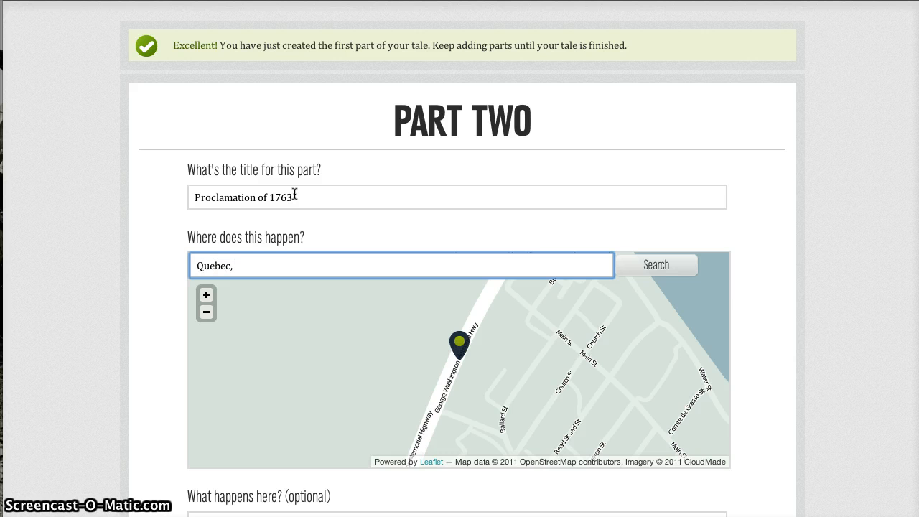
type("Montreal")
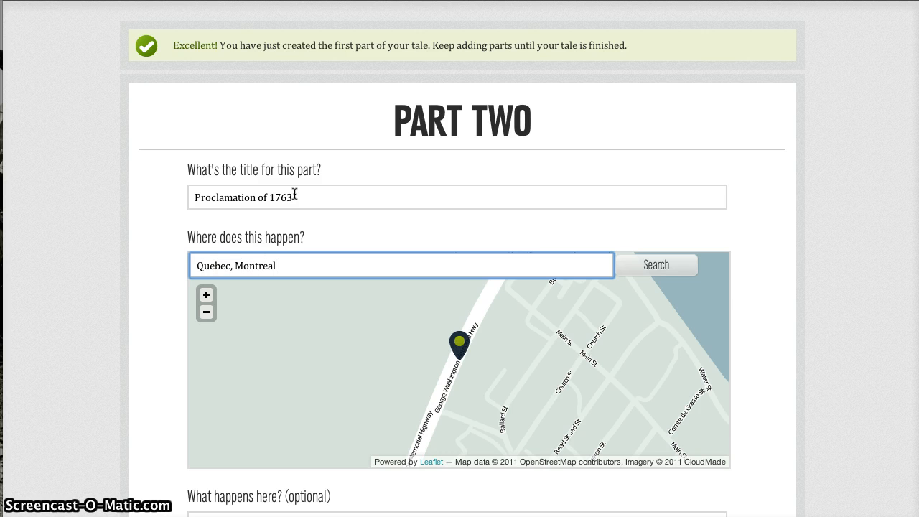
key("Return")
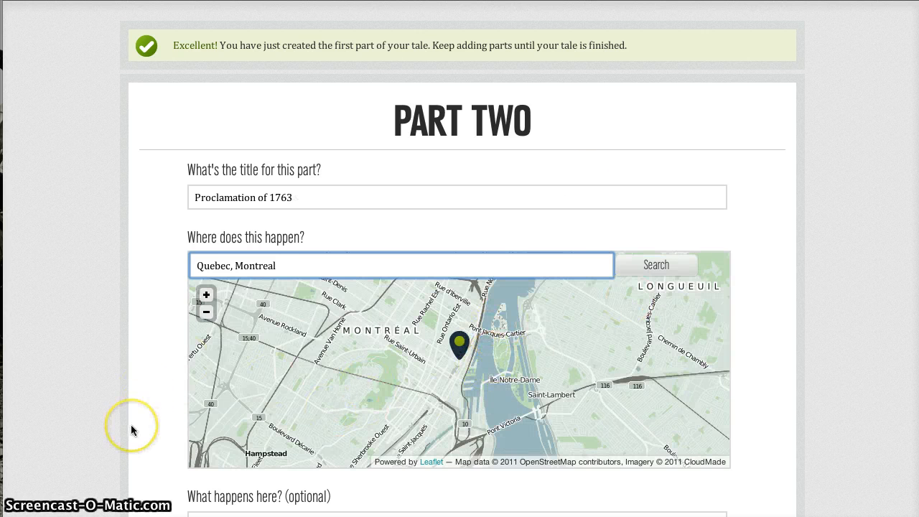
scroll(131, 431, "down", 2)
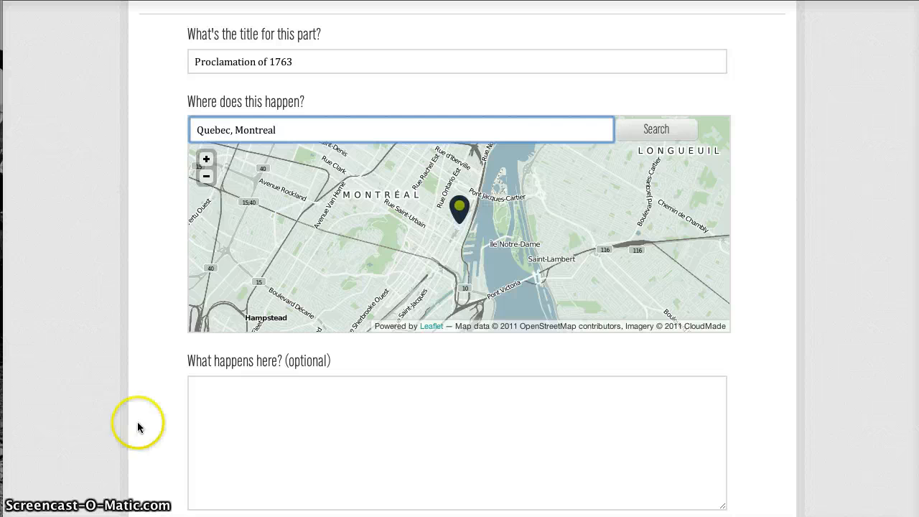
Copy the Proclamation of 1763 paragraph from "A royal proclamation" to "Appalachian Mountains." in the Word notes into Part Two's description of what happens
left_click(221, 406)
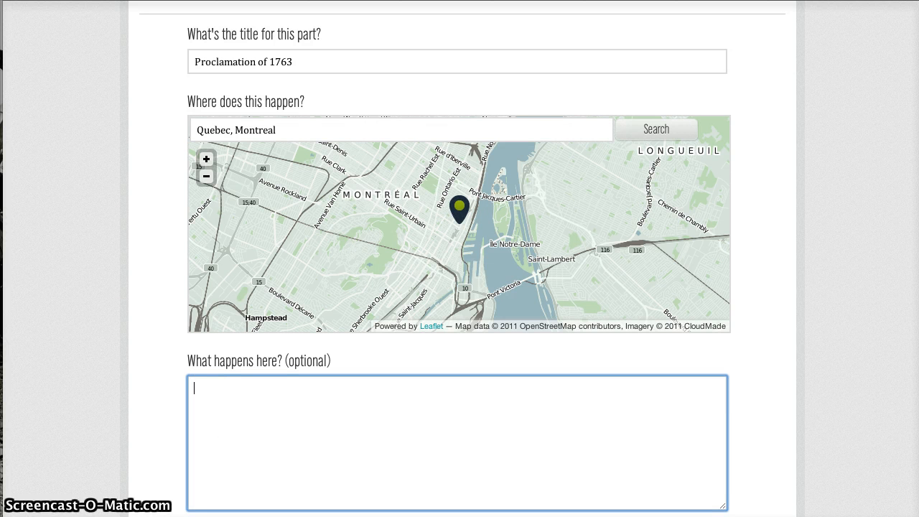
key("super+Tab")
scroll(275, 160, "up", 15)
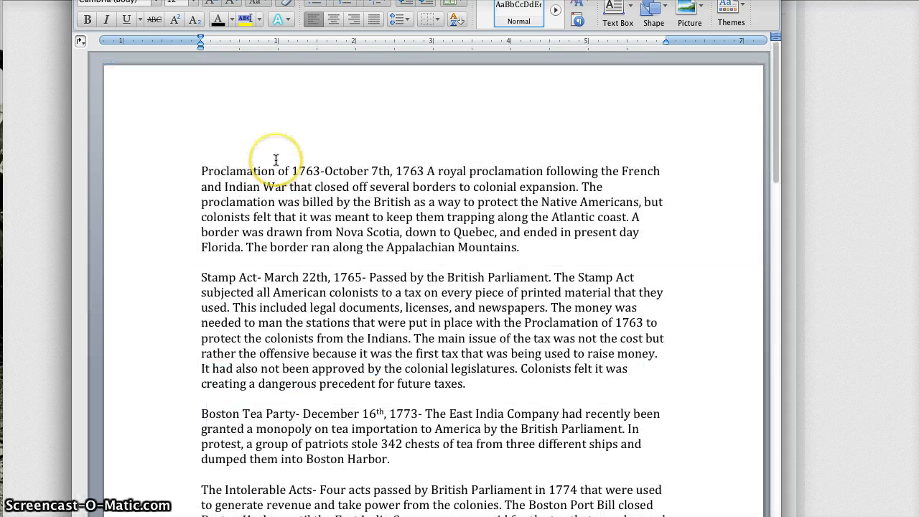
left_click(428, 170)
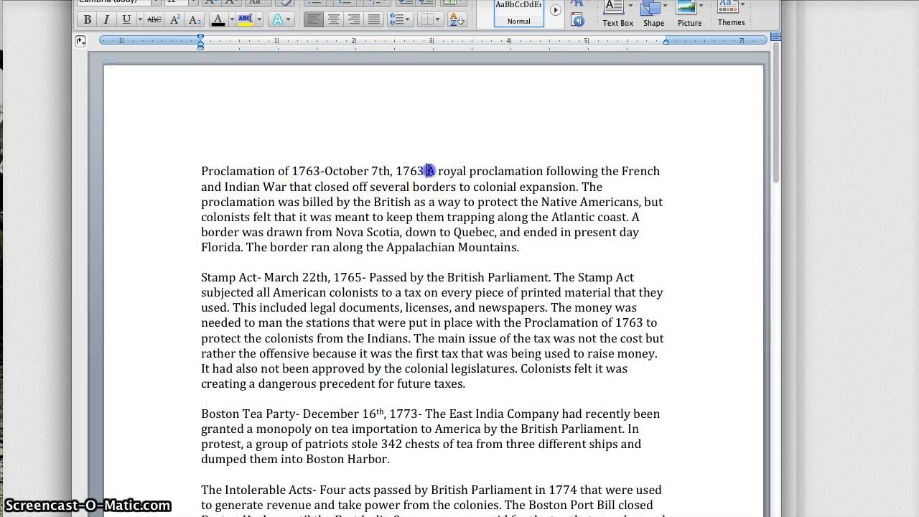
left_click_drag(428, 170, 540, 243)
key("ctrl+c")
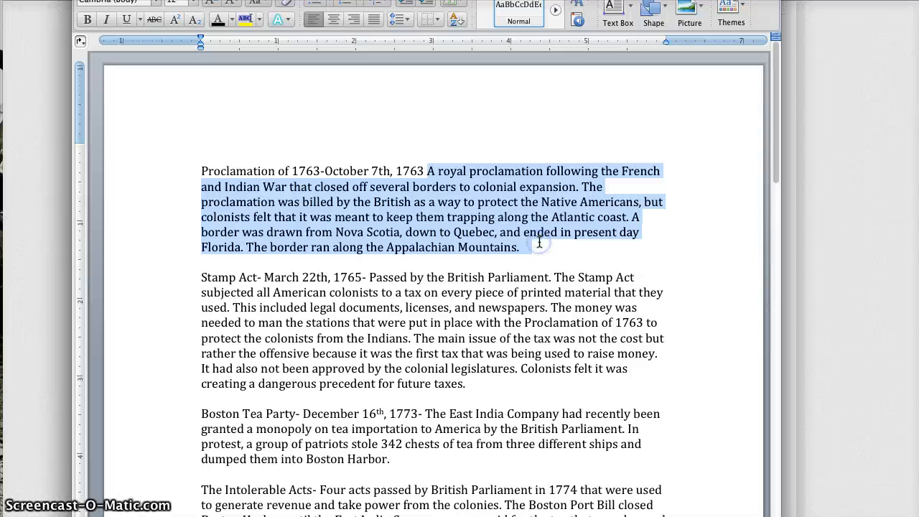
left_click(886, 194)
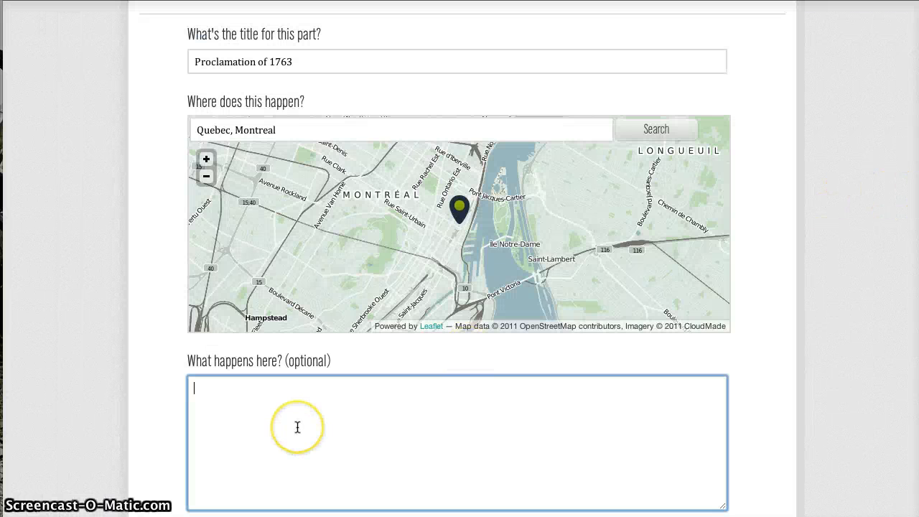
key("ctrl+v")
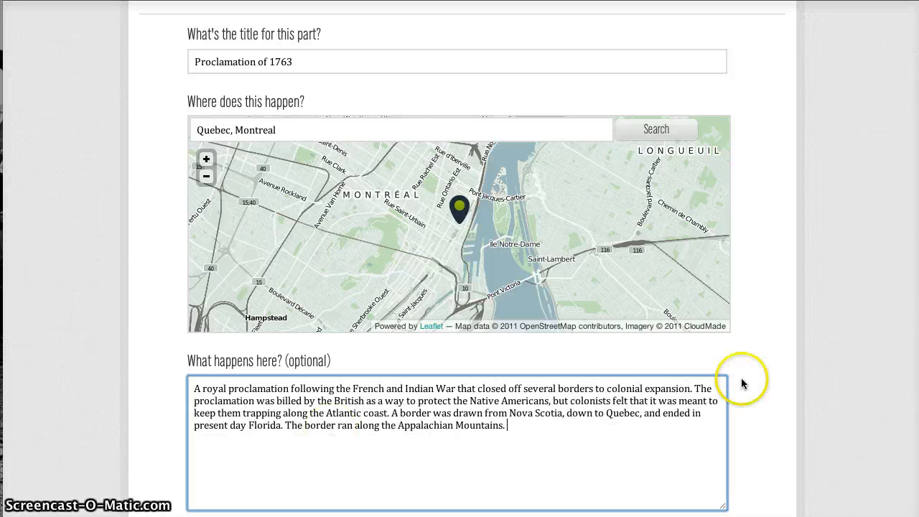
Date Part Two "October 7th, 1763" and move on to Part Three
scroll(784, 402, "down", 3)
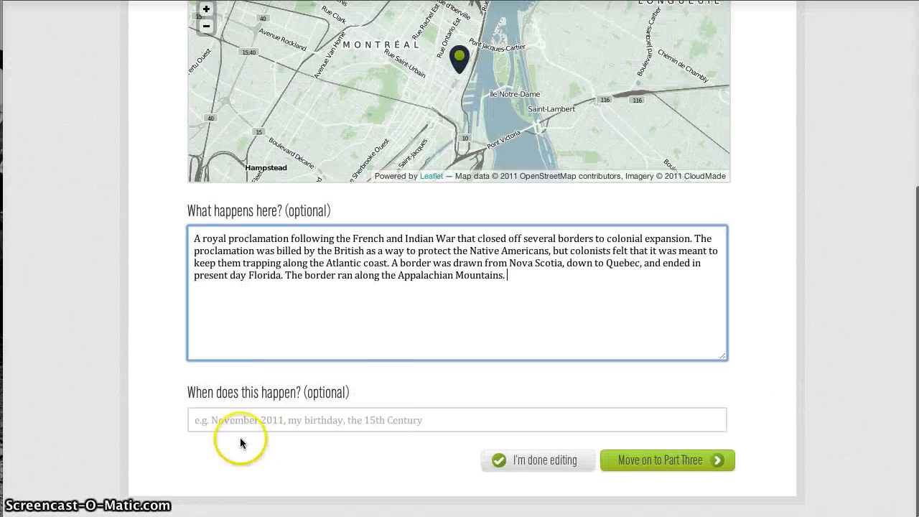
left_click(230, 422)
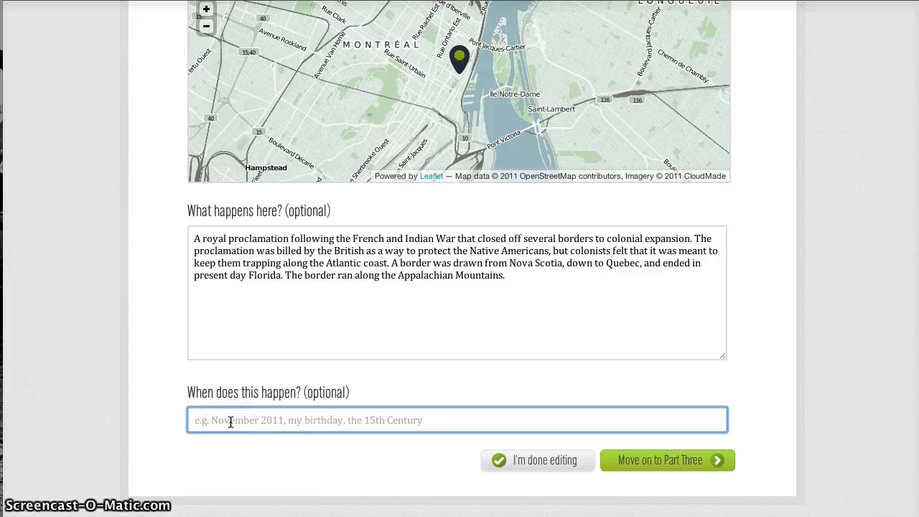
type("October")
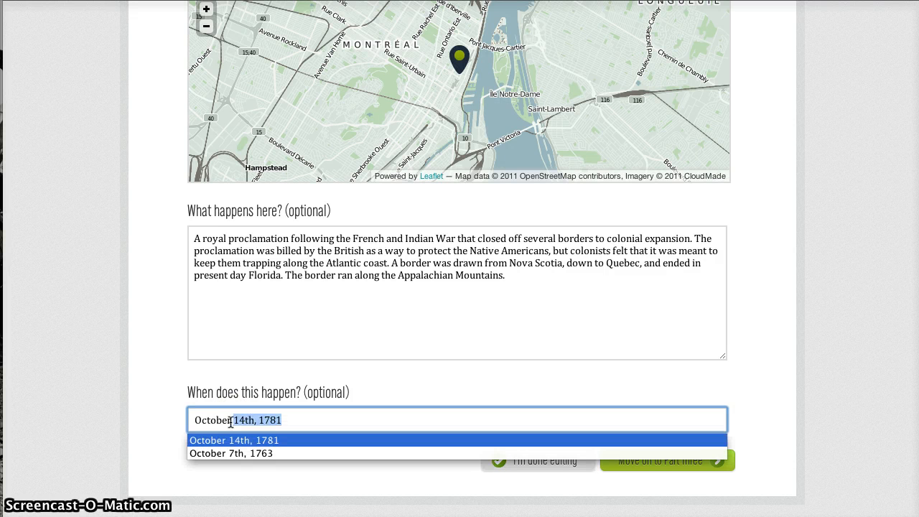
type(" 1")
key("BackSpace")
key("BackSpace")
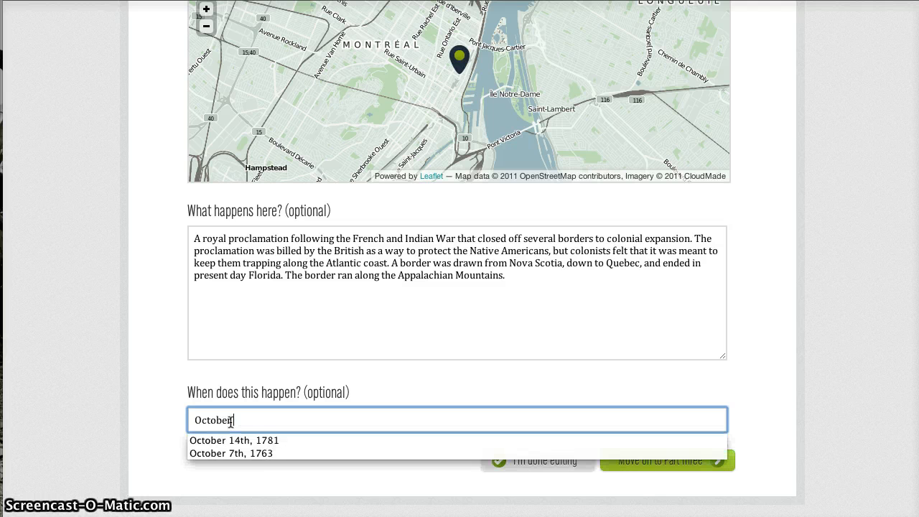
type("7th,")
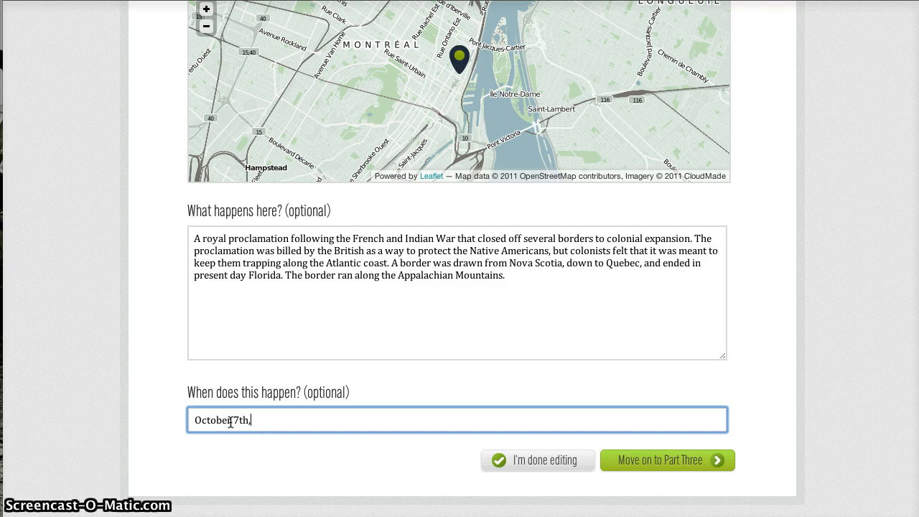
type(" 176")
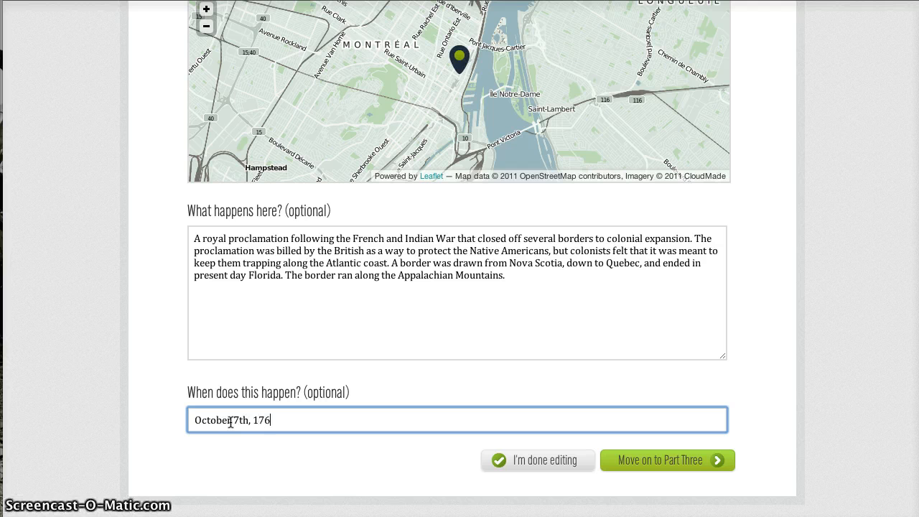
type("3")
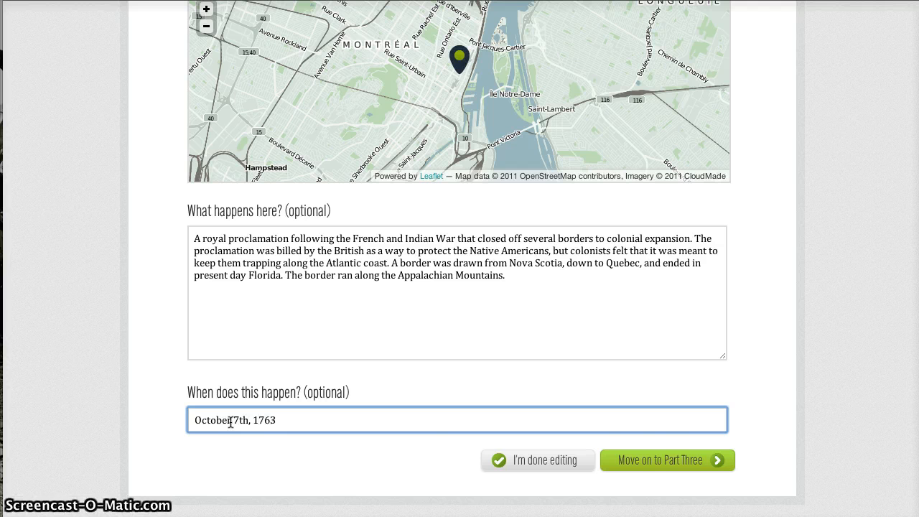
left_click(654, 459)
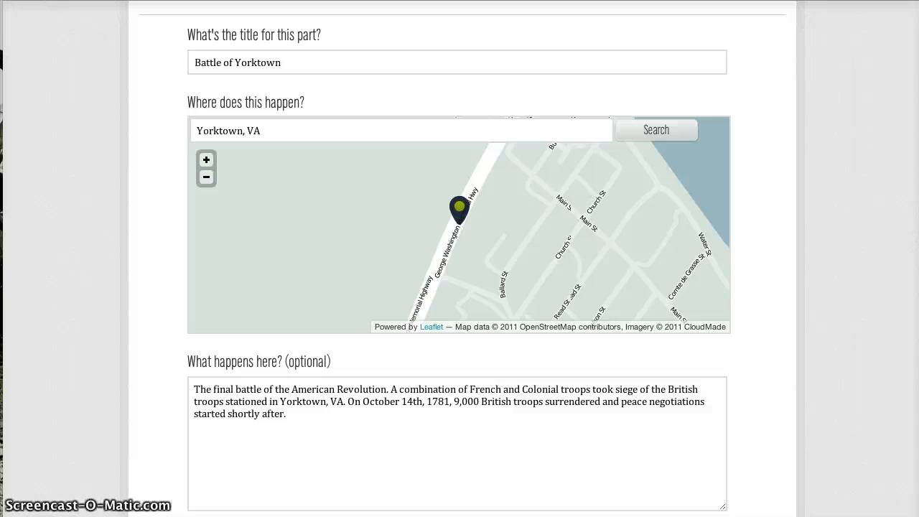
Check the Battle of Yorktown entry in Part Ten and finish editing the tale
scroll(103, 360, "up", 3)
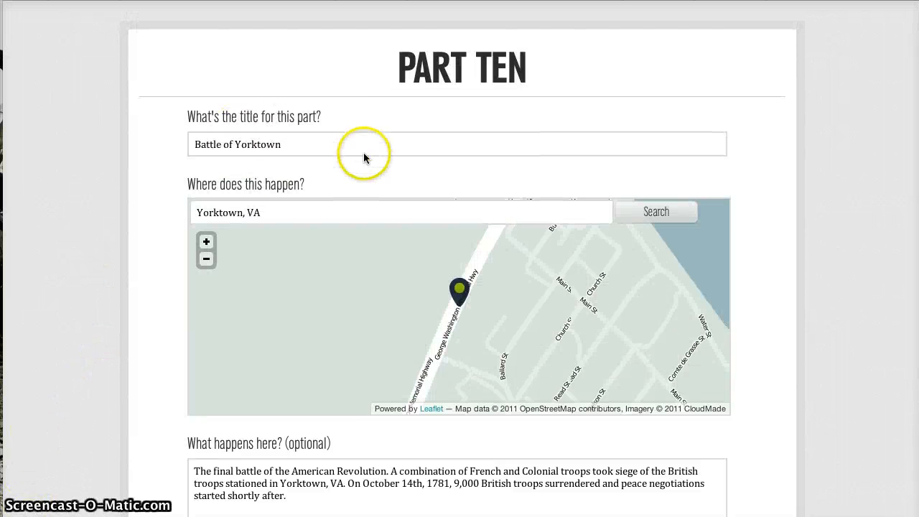
scroll(143, 319, "down", 1)
scroll(142, 316, "down", 7)
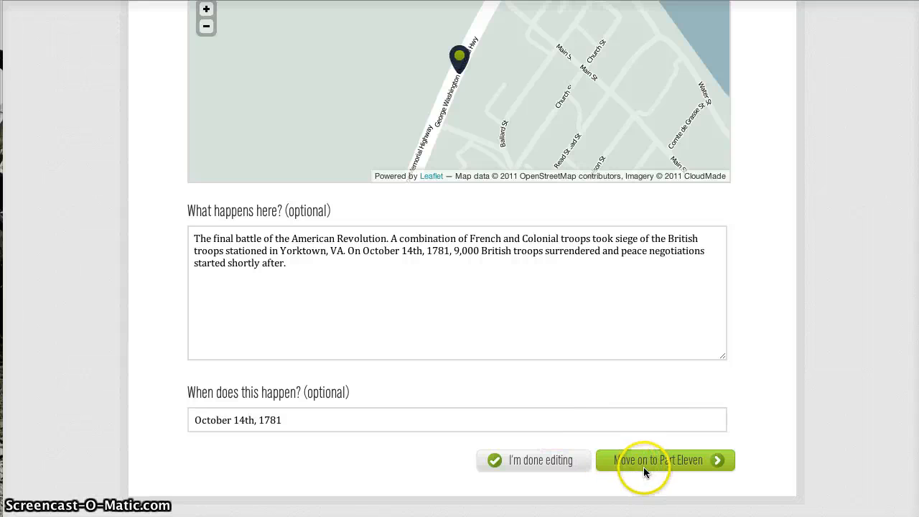
left_click(522, 467)
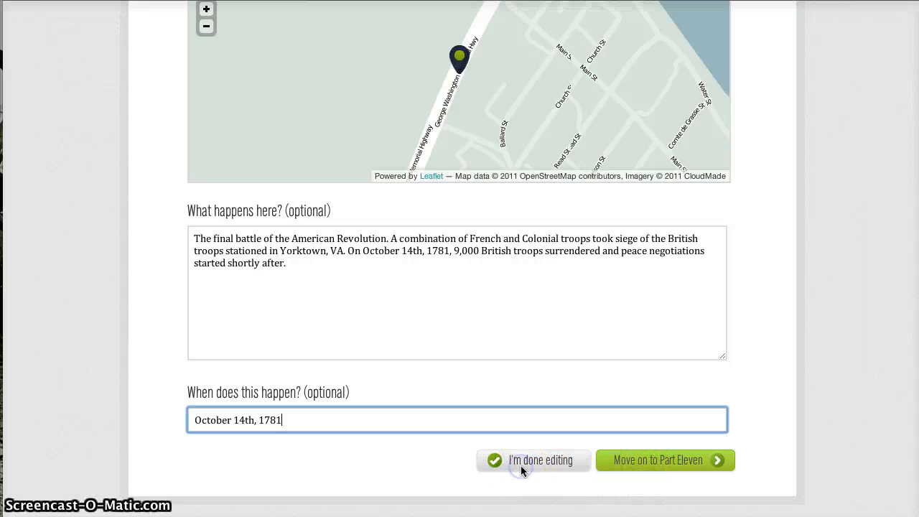
left_click(523, 467)
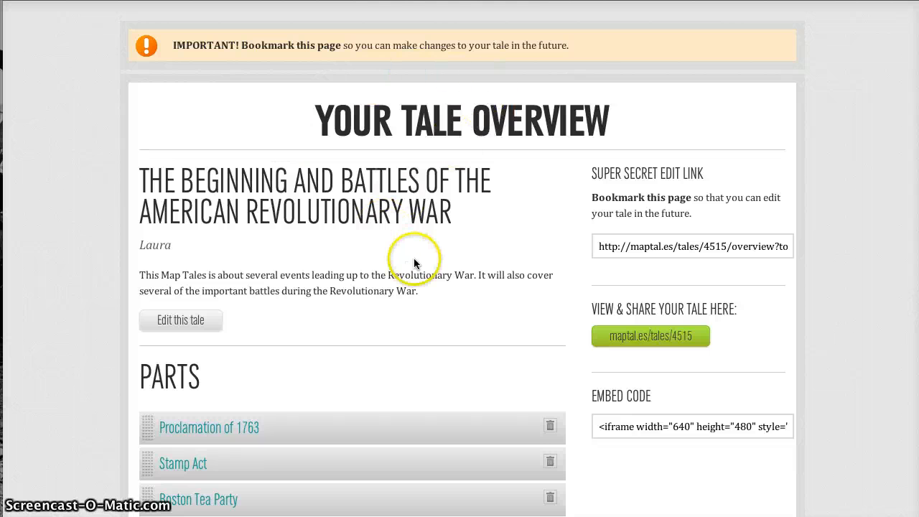
Review the tale overview, open the shareable tale and page through its parts from Proclamation of 1763 to Battle of Yorktown
scroll(415, 258, "down", 1)
scroll(415, 260, "down", 3)
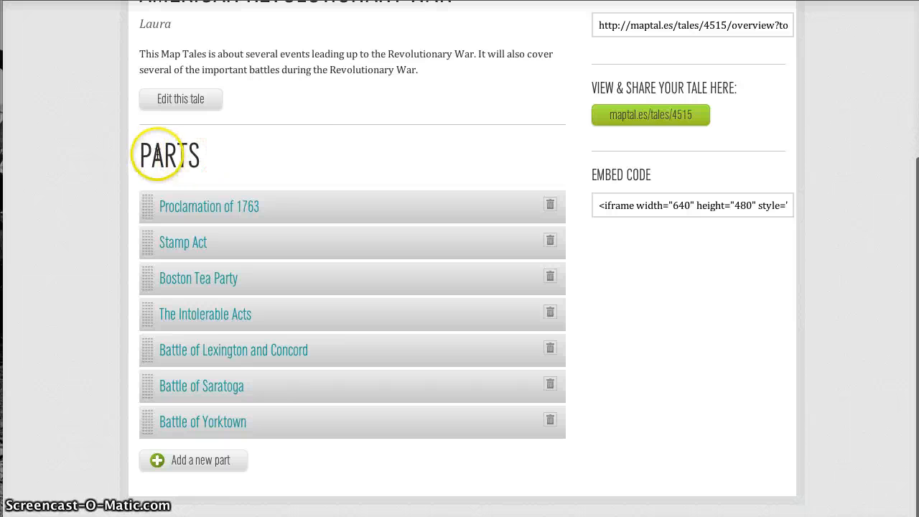
scroll(343, 105, "up", 1)
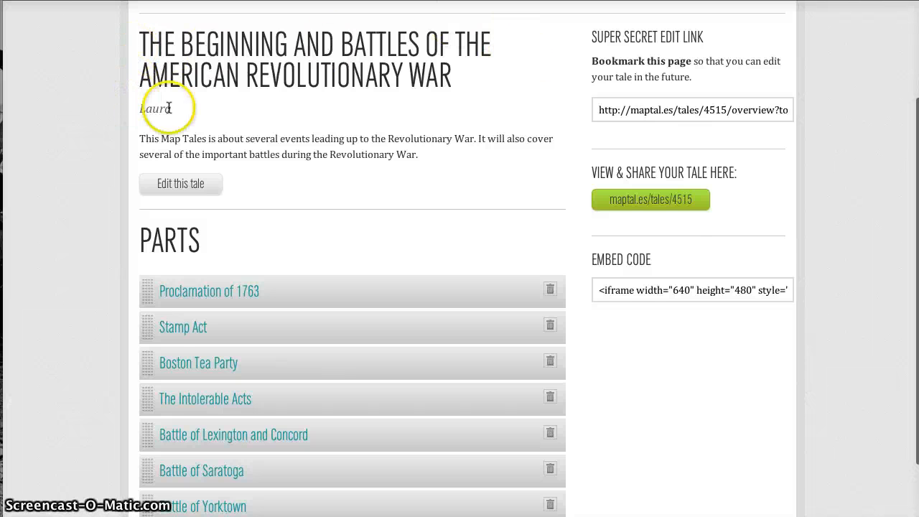
scroll(521, 130, "up", 2)
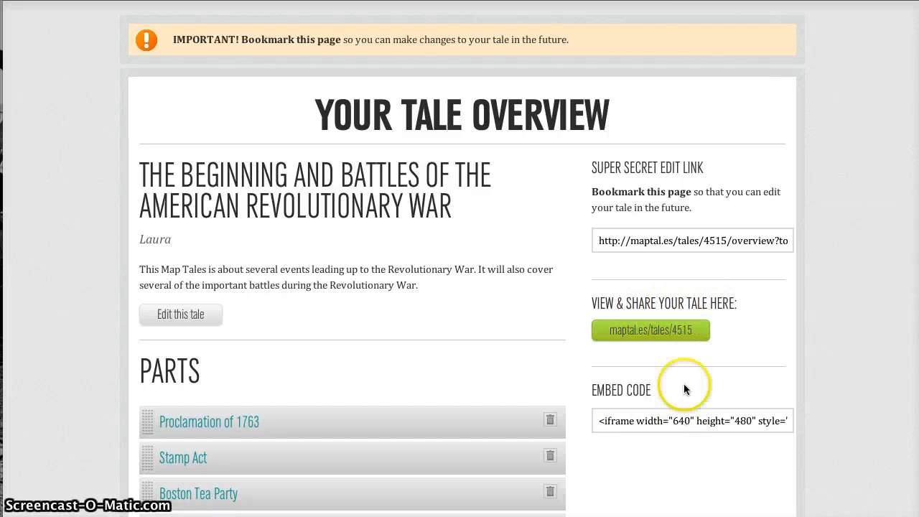
left_click(652, 332)
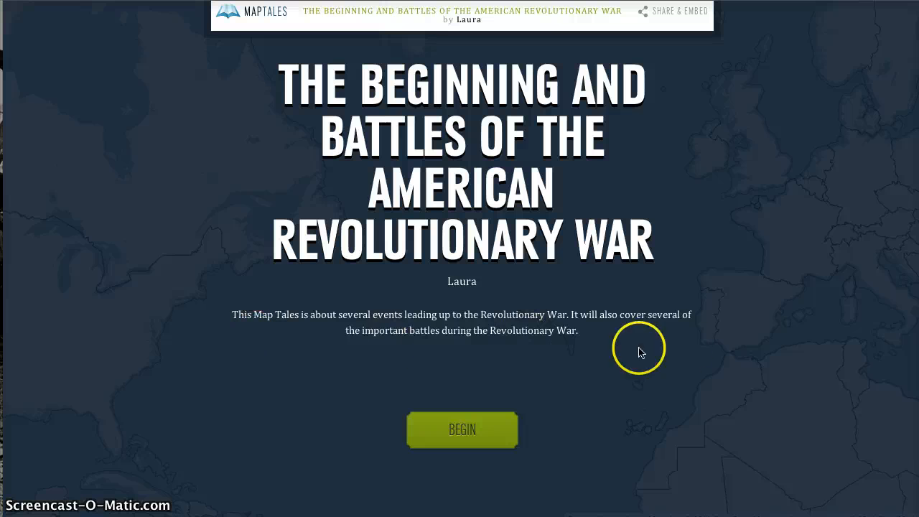
left_click(460, 431)
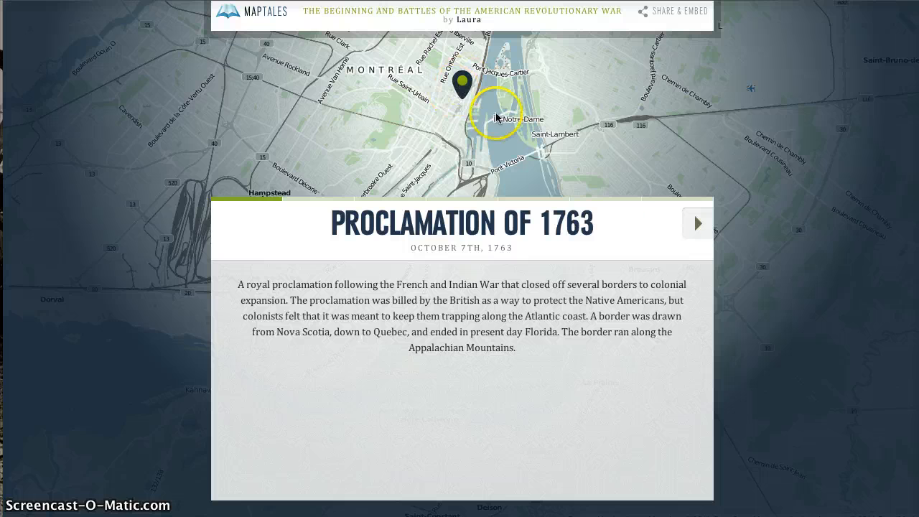
left_click(698, 225)
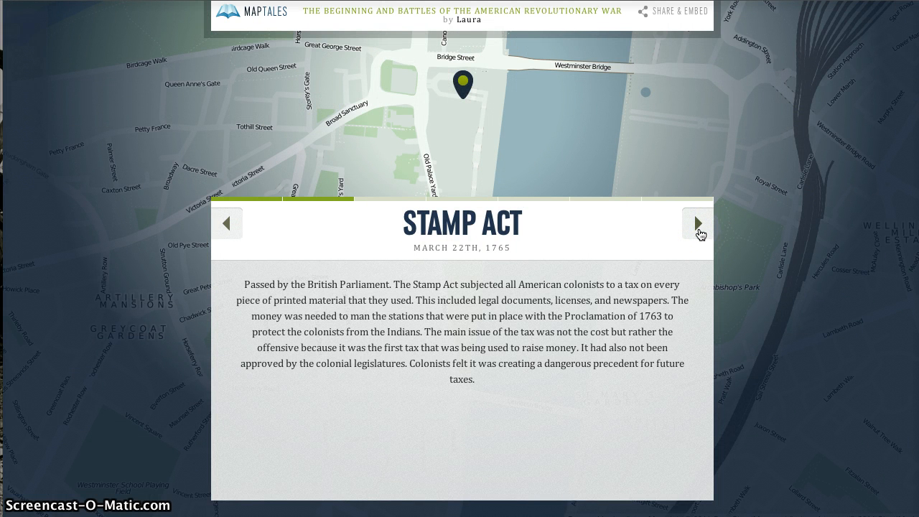
left_click(699, 227)
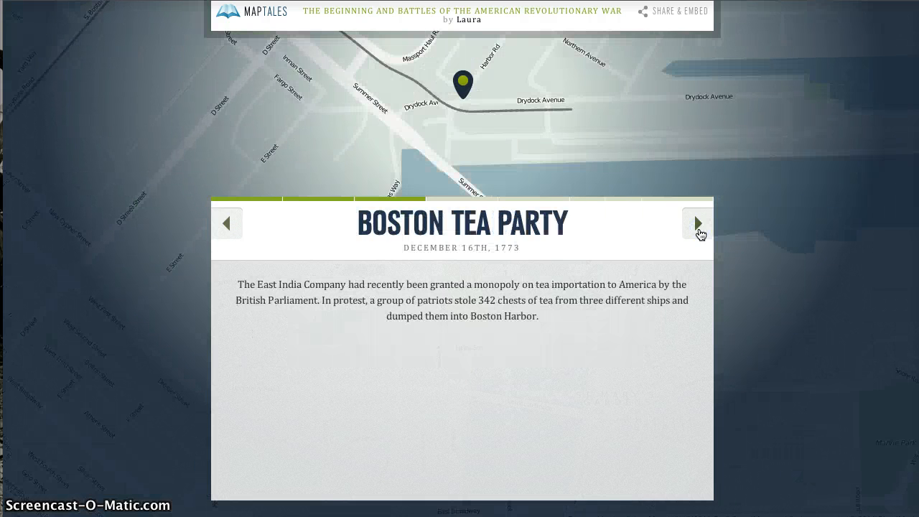
left_click(698, 227)
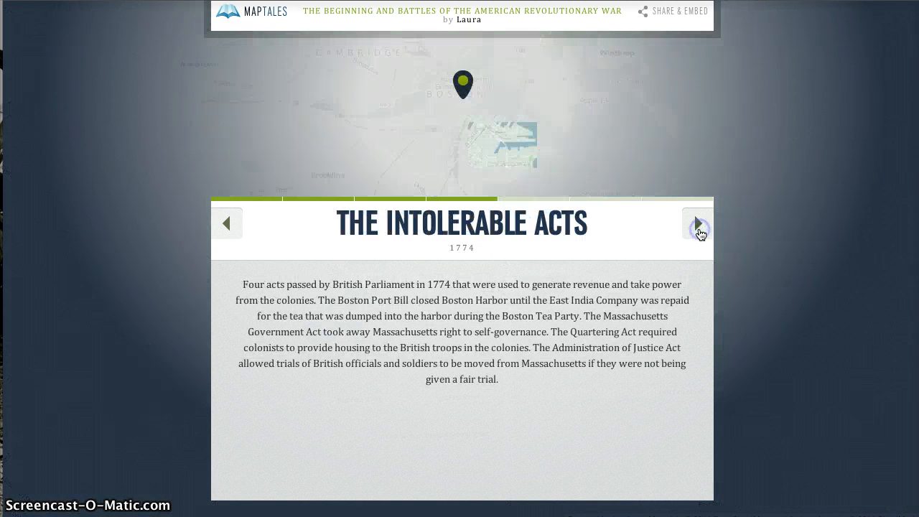
left_click(699, 230)
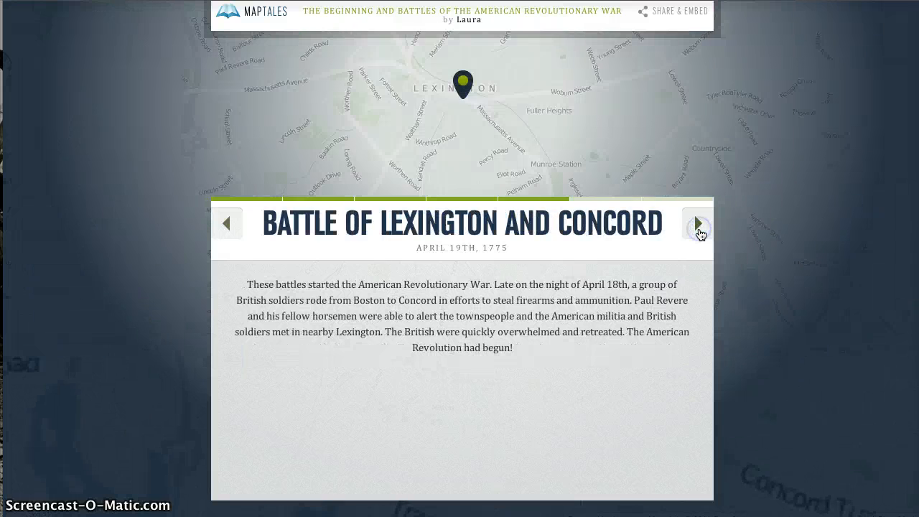
left_click(699, 229)
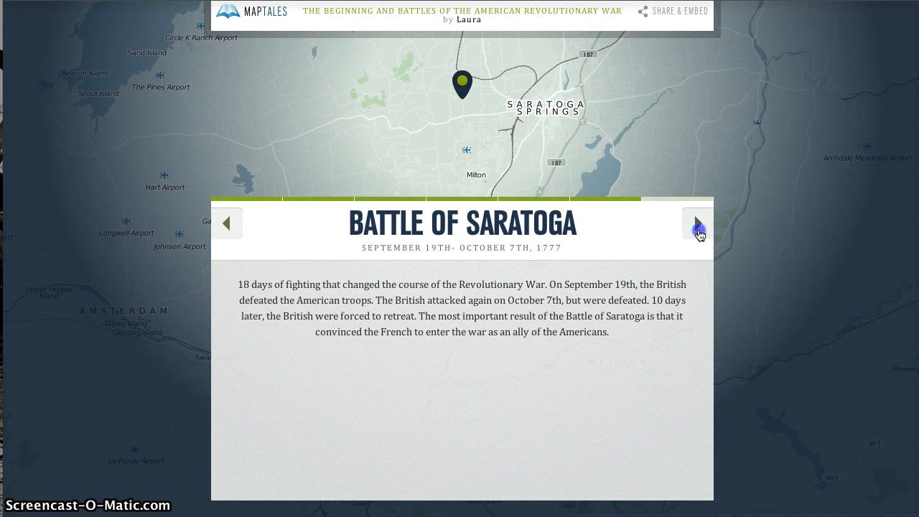
left_click(698, 228)
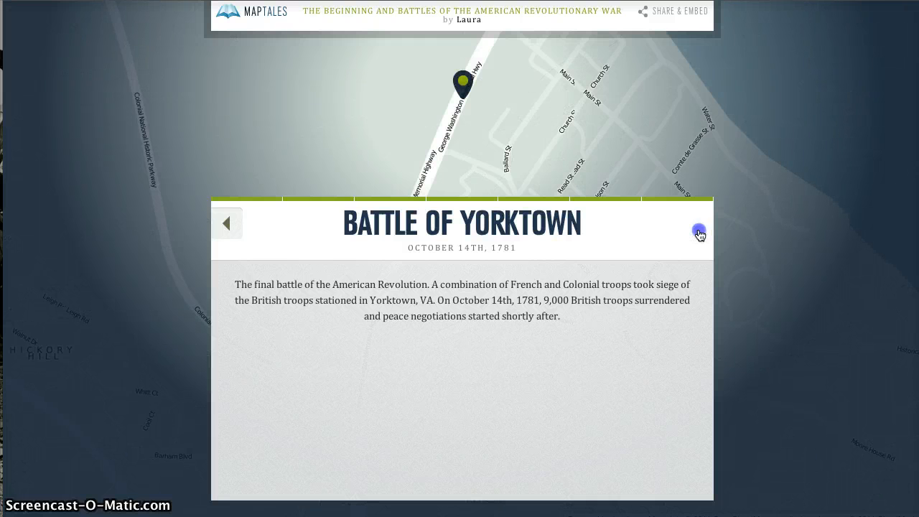